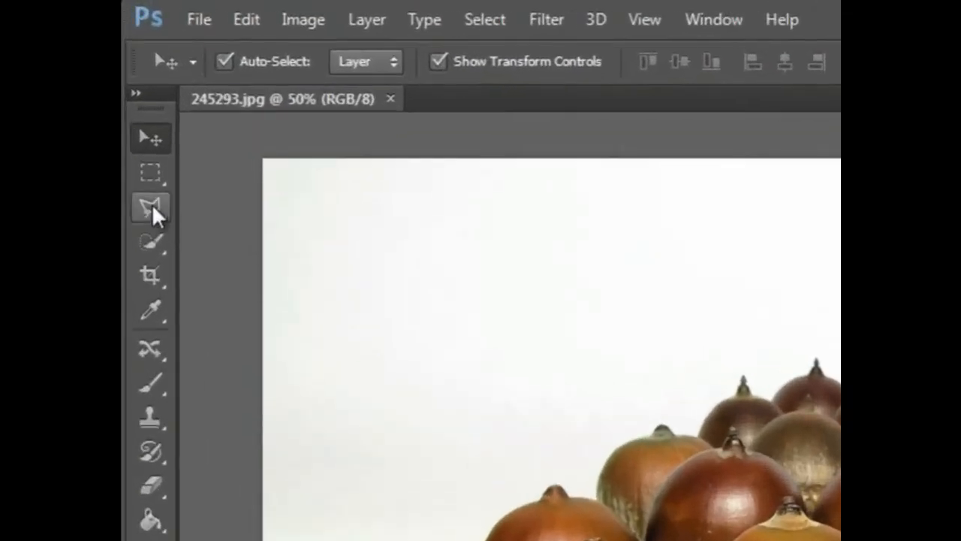
Switch to the freehand Lasso tool and draw loop selections on the background.
left_click(153, 210)
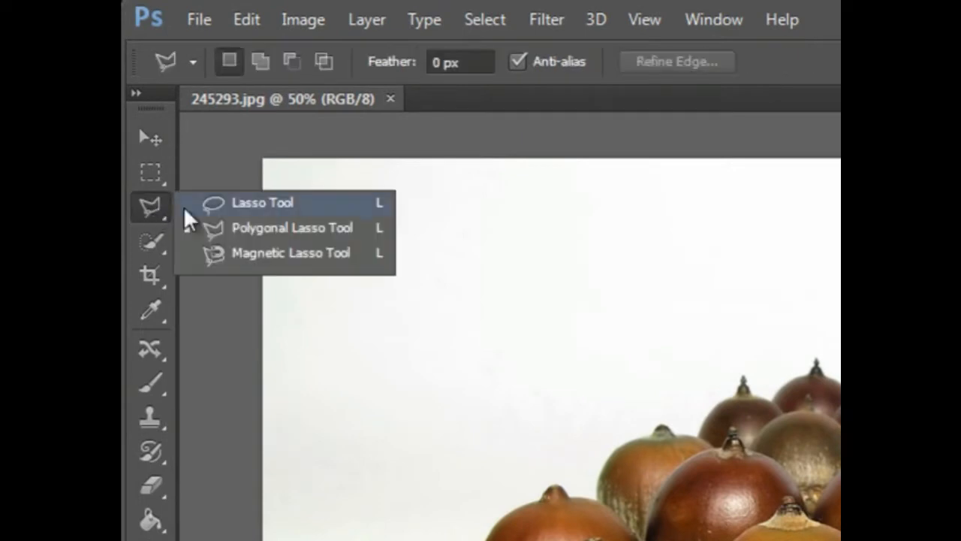
left_click(302, 207)
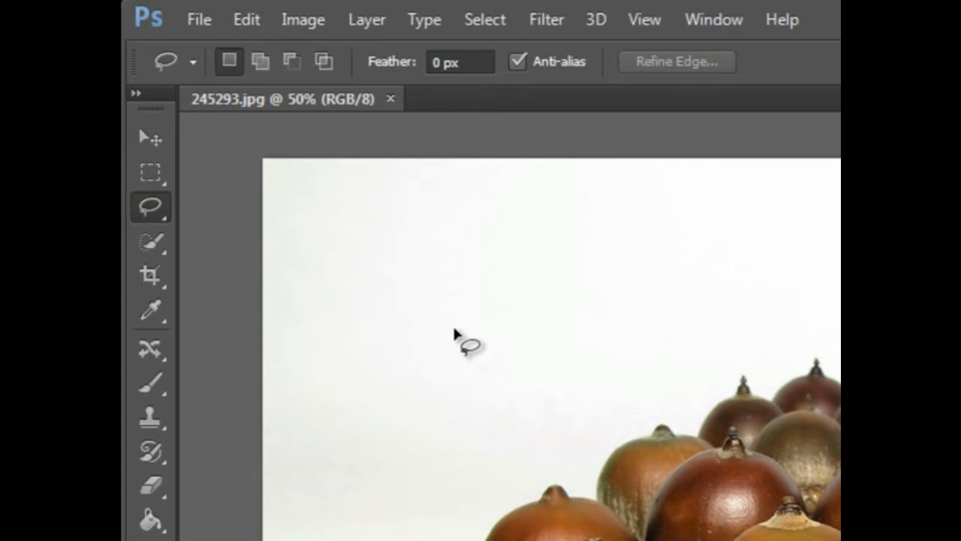
mouse_move(455, 330)
left_mouse_down()
mouse_move(478, 367)
mouse_move(511, 350)
mouse_move(485, 333)
mouse_move(460, 337)
left_mouse_up()
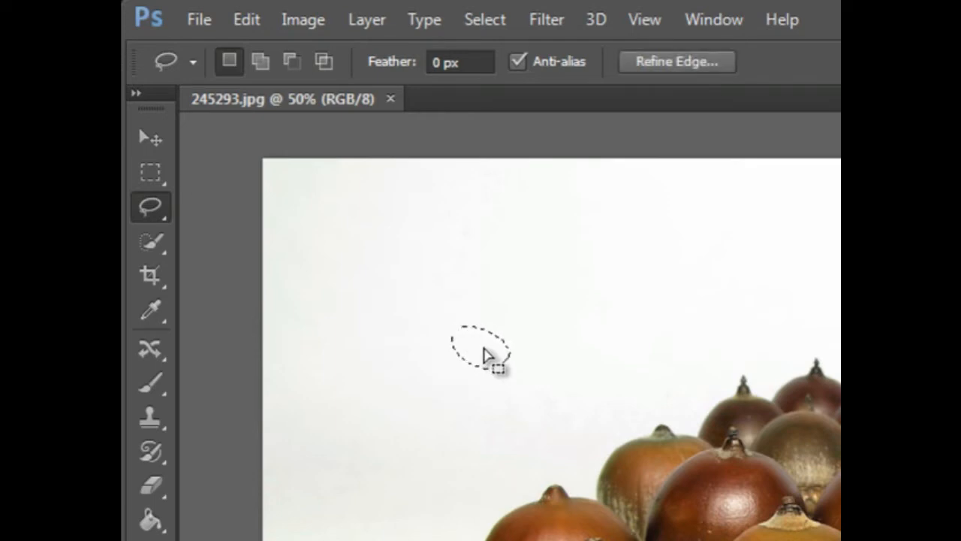
mouse_move(584, 331)
left_mouse_down()
mouse_move(505, 335)
mouse_move(480, 370)
mouse_move(584, 412)
left_mouse_up()
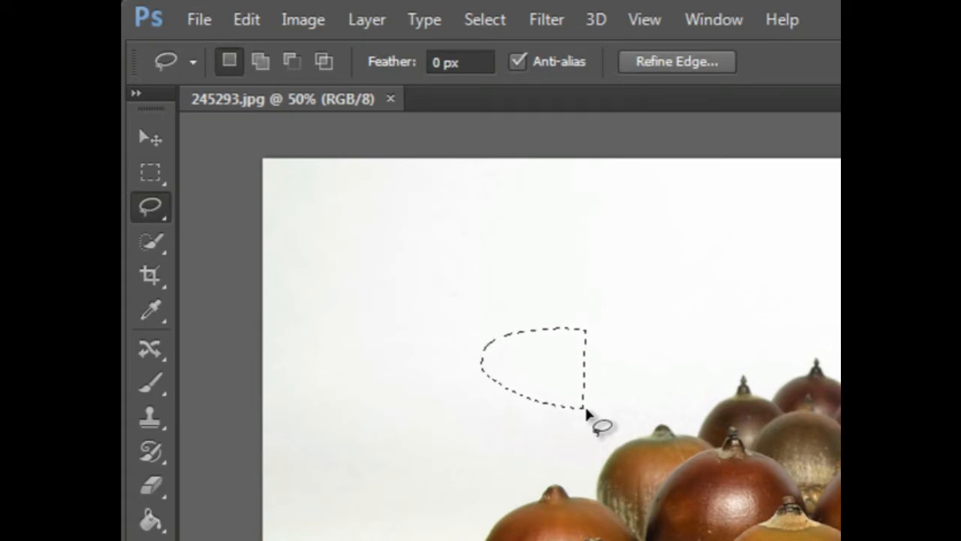
Clear the selection and draw more freehand loops near the acorns, starting the middle front acorn.
left_click(664, 354)
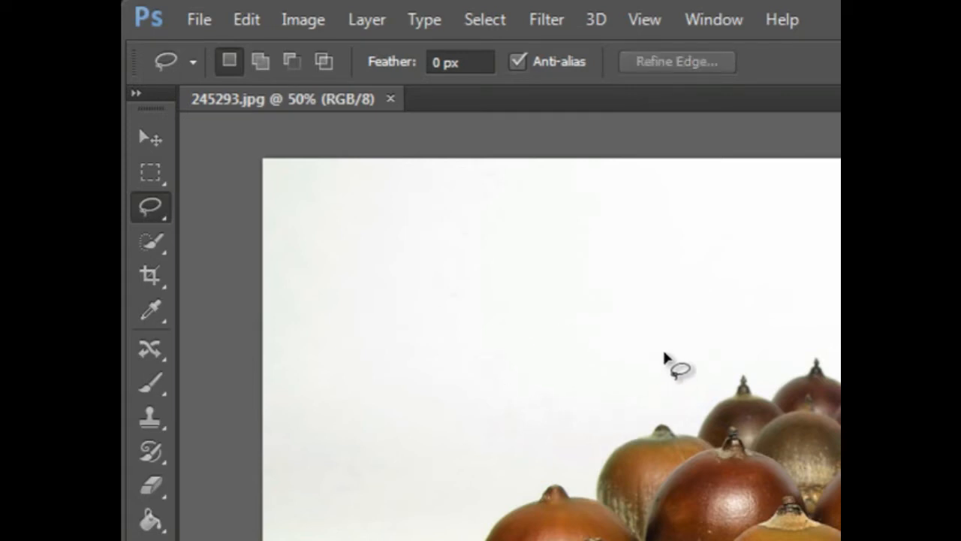
mouse_move(567, 348)
left_mouse_down()
mouse_move(507, 383)
mouse_move(506, 402)
mouse_move(584, 398)
left_mouse_up()
left_click(658, 328)
mouse_move(641, 385)
left_mouse_down()
mouse_move(689, 307)
mouse_move(717, 343)
mouse_move(669, 375)
mouse_move(647, 381)
left_mouse_up()
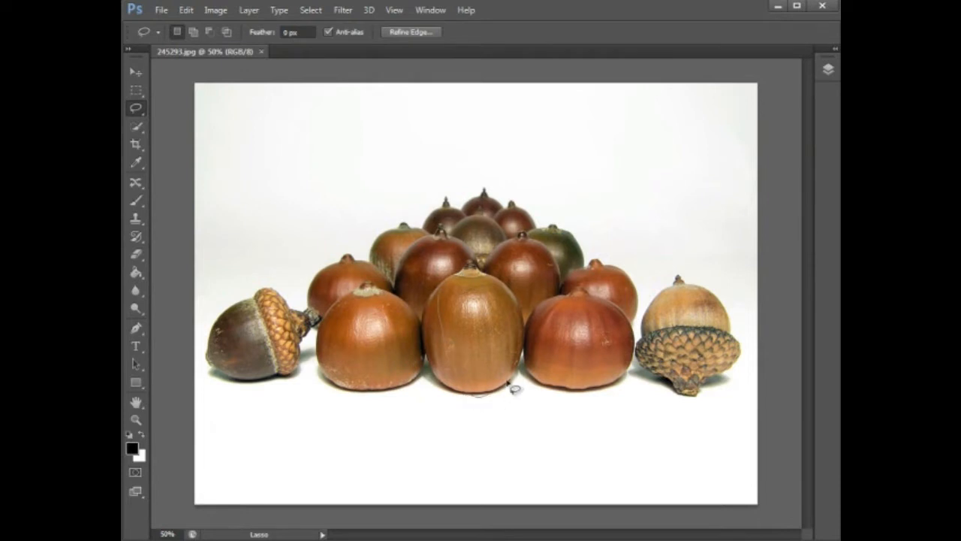
left_click_drag(466, 278, 457, 275)
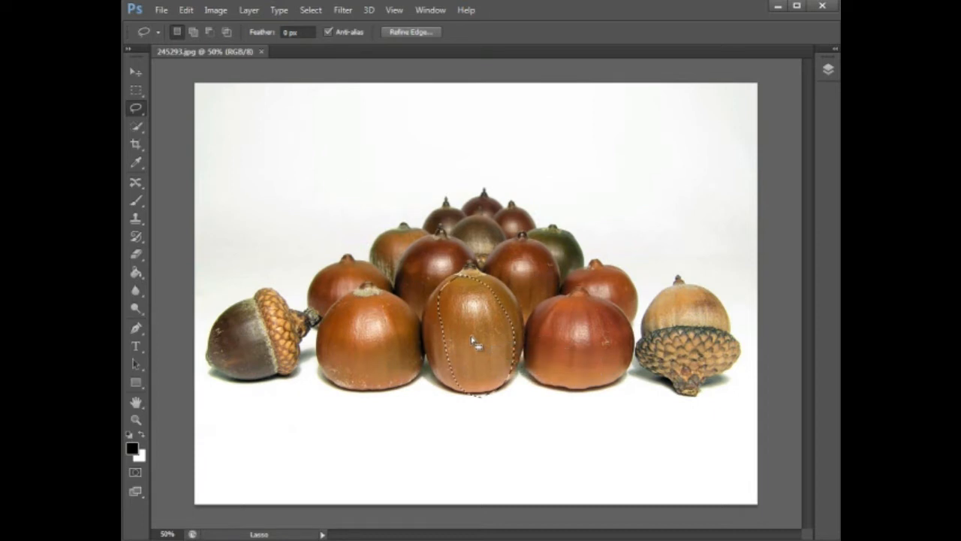
mouse_move(476, 343)
left_mouse_down()
mouse_move(448, 202)
mouse_move(399, 229)
mouse_move(358, 199)
mouse_move(317, 188)
mouse_move(329, 198)
left_mouse_up()
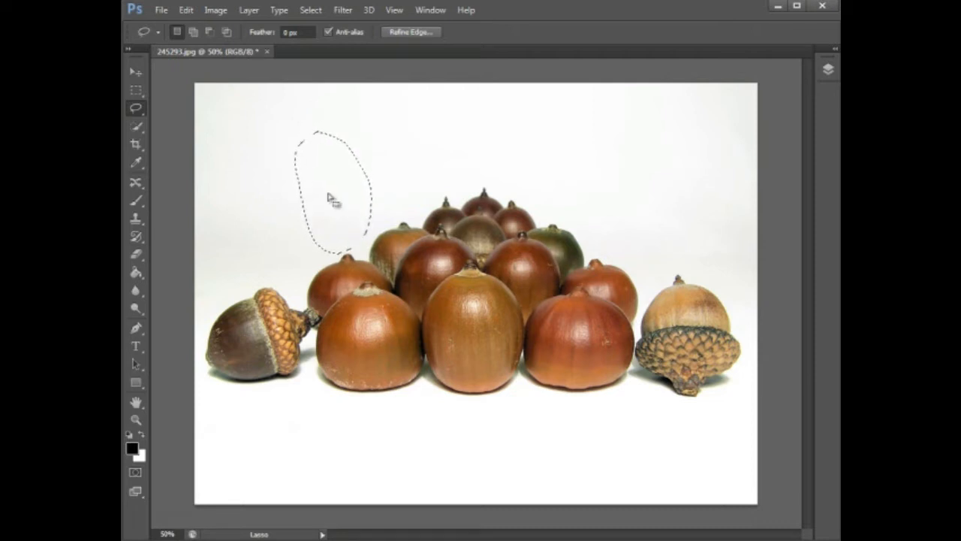
left_click(399, 168)
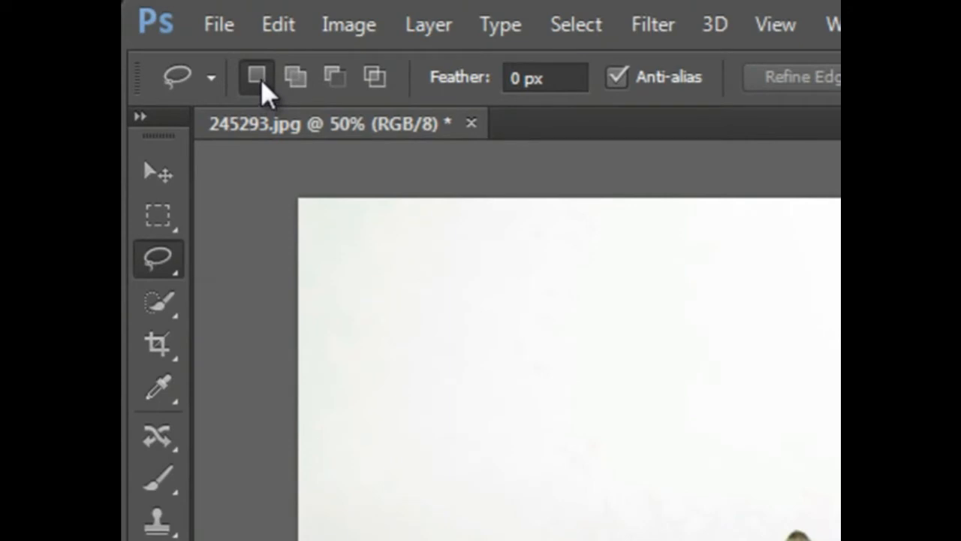
mouse_move(498, 318)
left_mouse_down()
mouse_move(490, 507)
mouse_move(579, 485)
mouse_move(577, 355)
left_mouse_up()
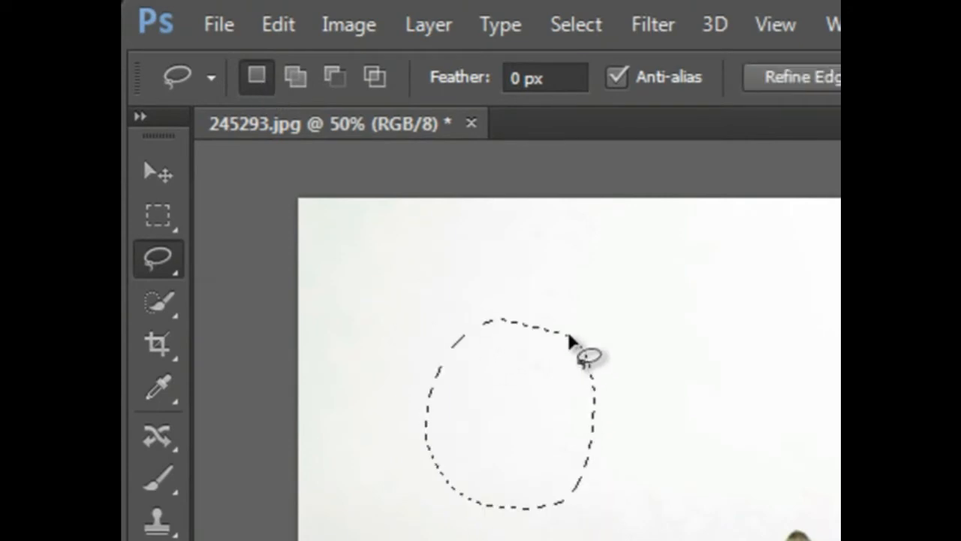
left_click(301, 83)
mouse_move(561, 279)
left_mouse_down()
mouse_move(560, 330)
mouse_move(591, 421)
mouse_move(680, 466)
left_mouse_up()
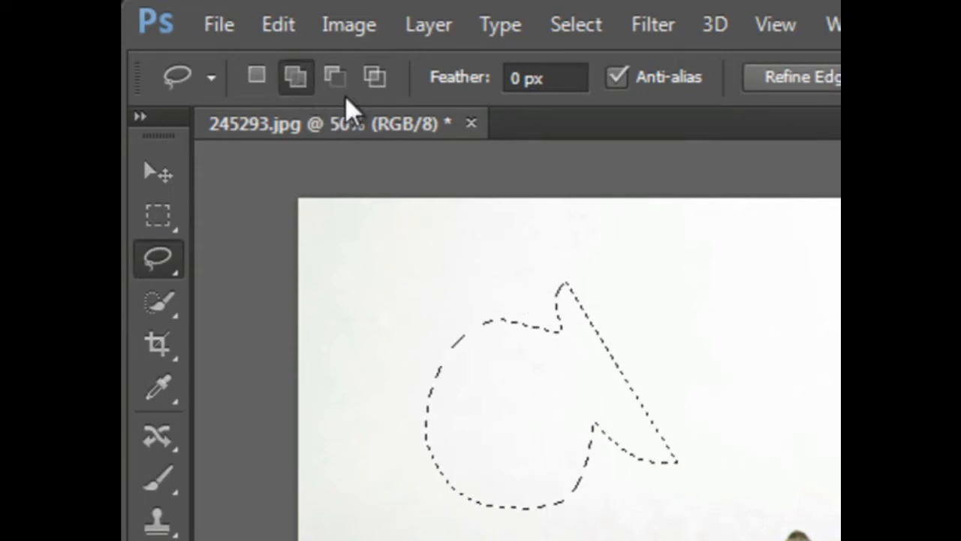
left_click(335, 76)
mouse_move(661, 321)
left_mouse_down()
mouse_move(498, 389)
mouse_move(385, 461)
mouse_move(360, 362)
mouse_move(475, 293)
mouse_move(562, 267)
mouse_move(654, 275)
mouse_move(671, 331)
left_mouse_up()
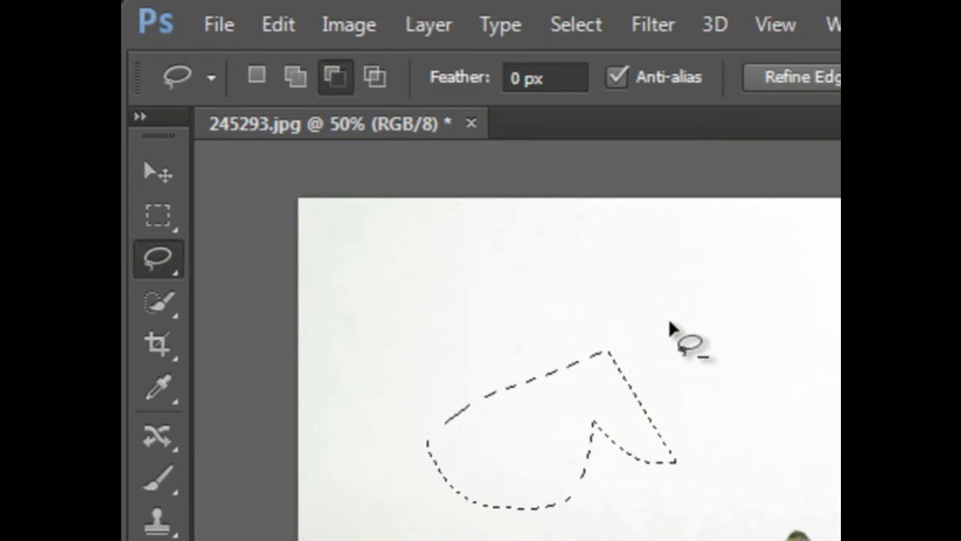
left_click(375, 76)
mouse_move(502, 339)
left_mouse_down()
mouse_move(584, 515)
mouse_move(526, 474)
mouse_move(476, 332)
left_mouse_up()
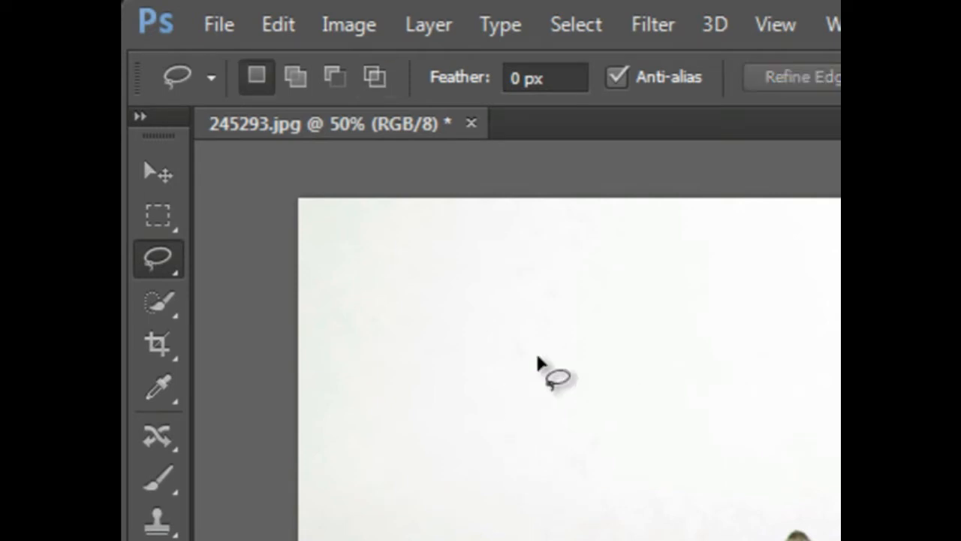
With the Polygonal Lasso, outline the top of the acorn pile and the right acorn in straight edges.
left_click(168, 268)
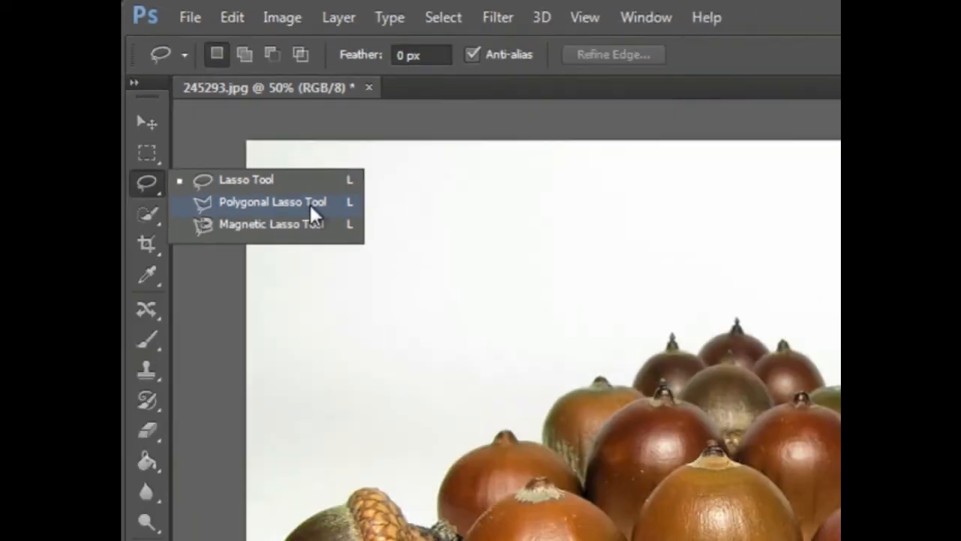
left_click(390, 293)
left_click(402, 179)
left_click(459, 165)
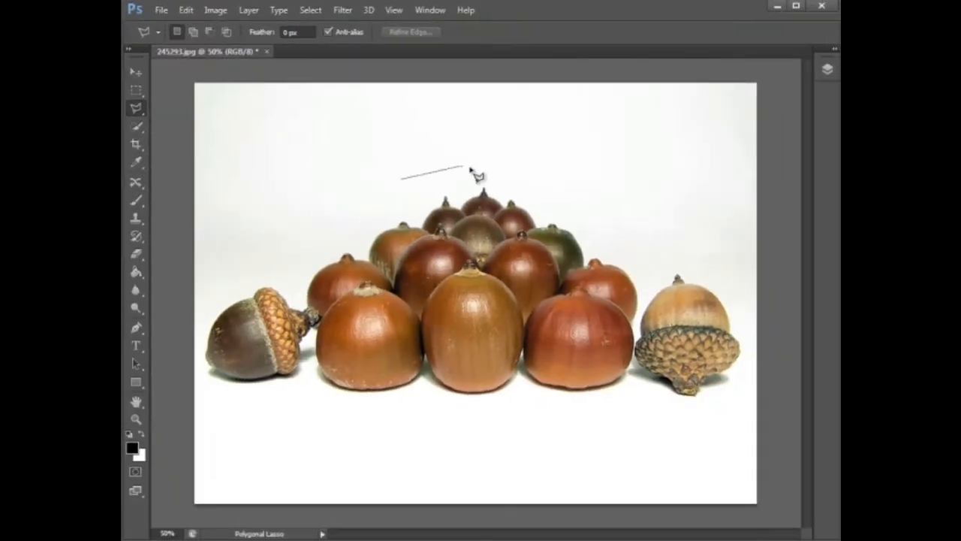
left_click(515, 180)
left_click(612, 233)
left_click(650, 287)
left_click(674, 264)
left_click(723, 290)
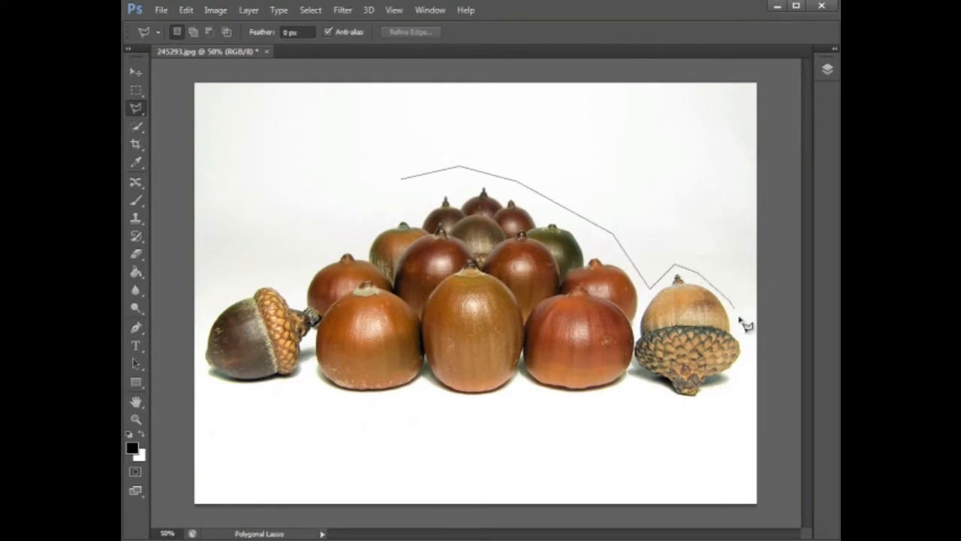
left_click(742, 336)
left_click(743, 378)
left_click(700, 413)
left_click(659, 414)
left_click(628, 380)
left_click(404, 183)
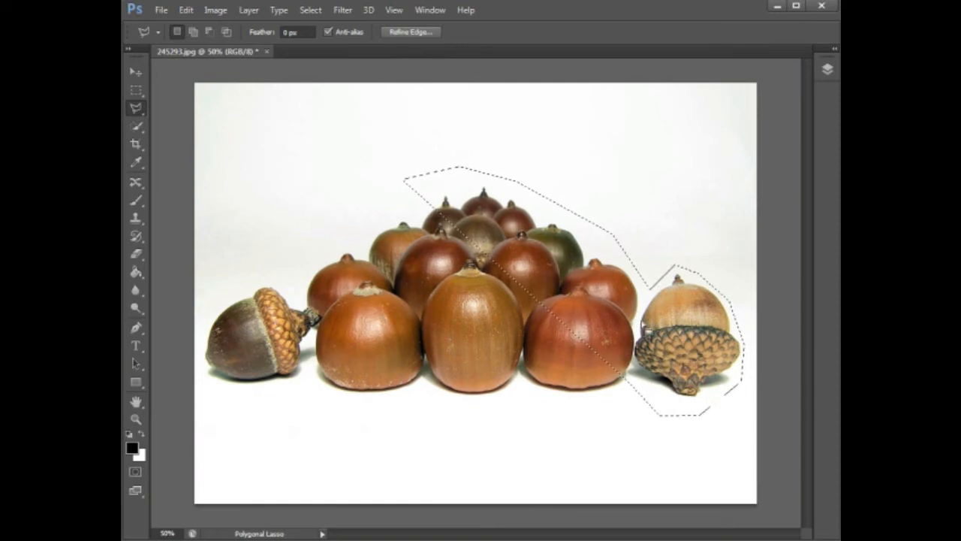
Shift the outline up and left, deselect it with Ctrl+D, and reveal the lasso variants.
left_click_drag(640, 320, 623, 303)
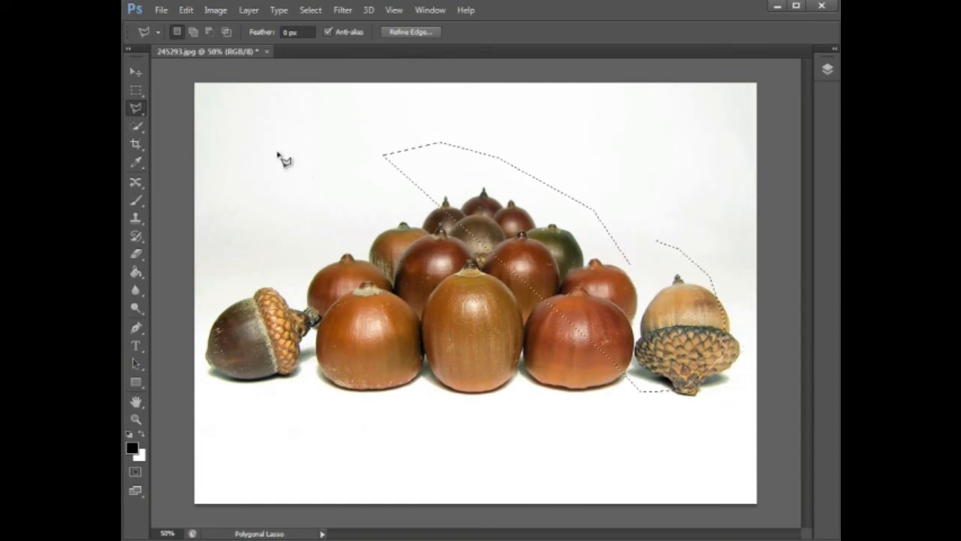
key("ctrl+d")
right_click(138, 110)
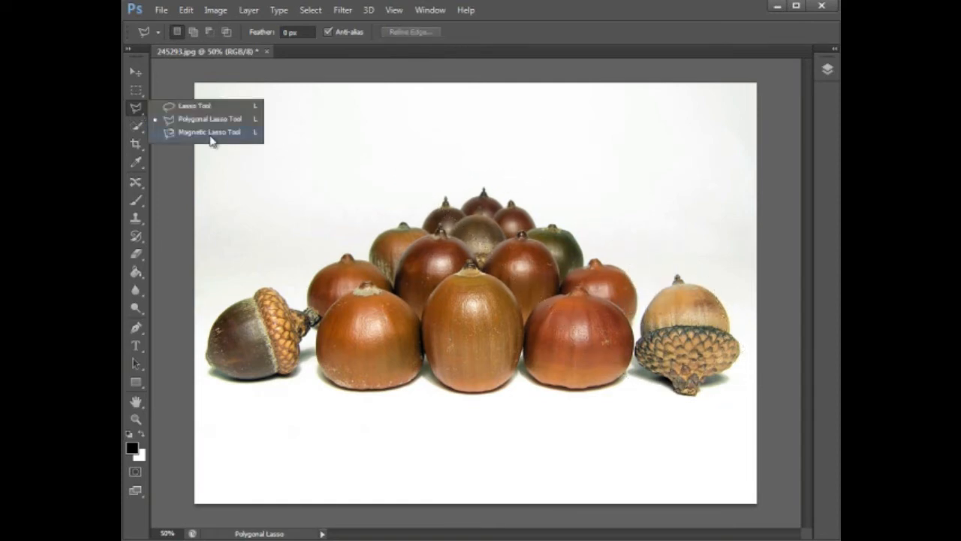
Trace the right acorn's edges with the Magnetic Lasso into a closed selection, then pick Quick Selection.
left_click(210, 132)
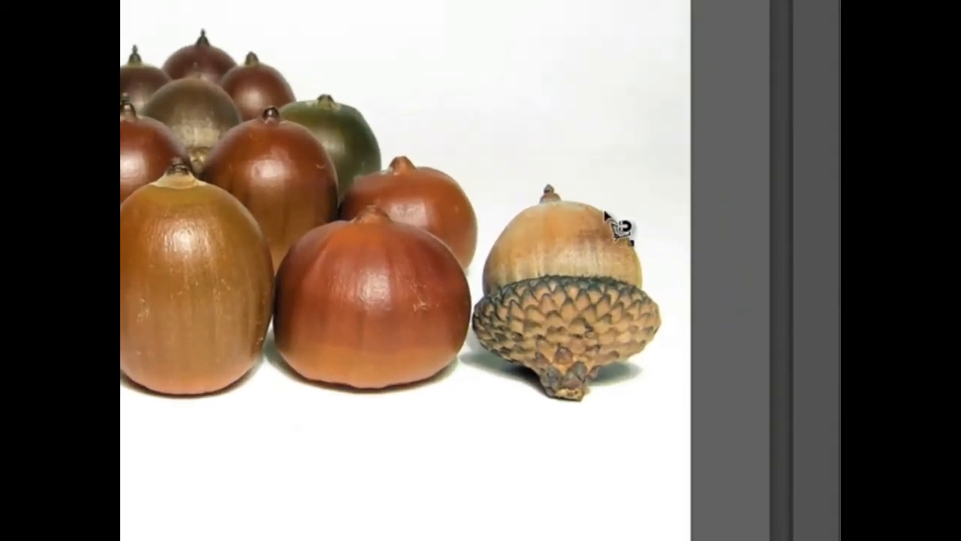
left_click(629, 240)
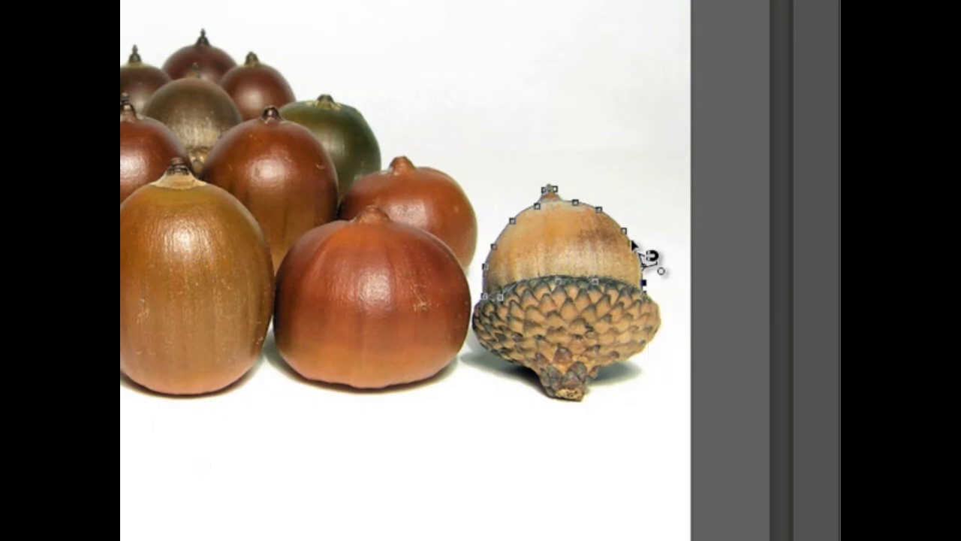
double_click(633, 243)
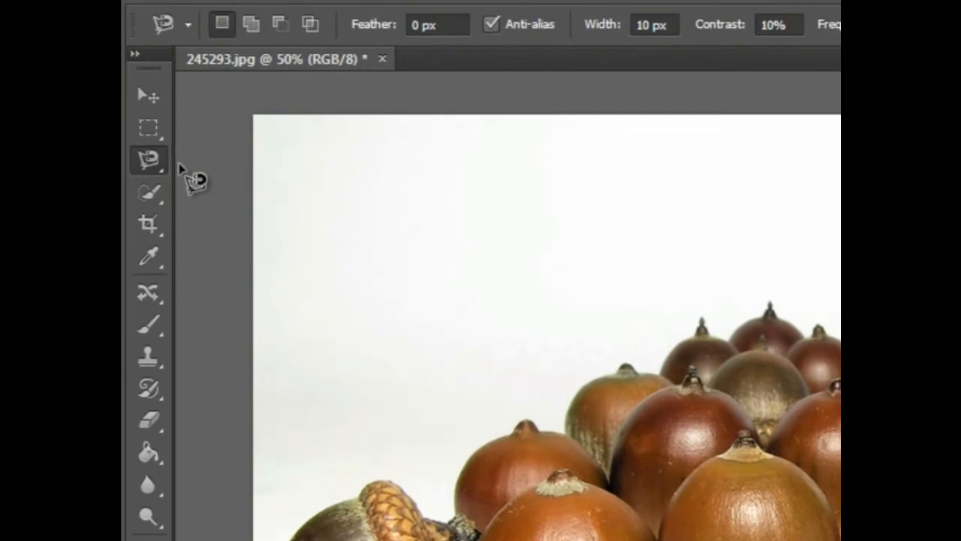
left_click(148, 193)
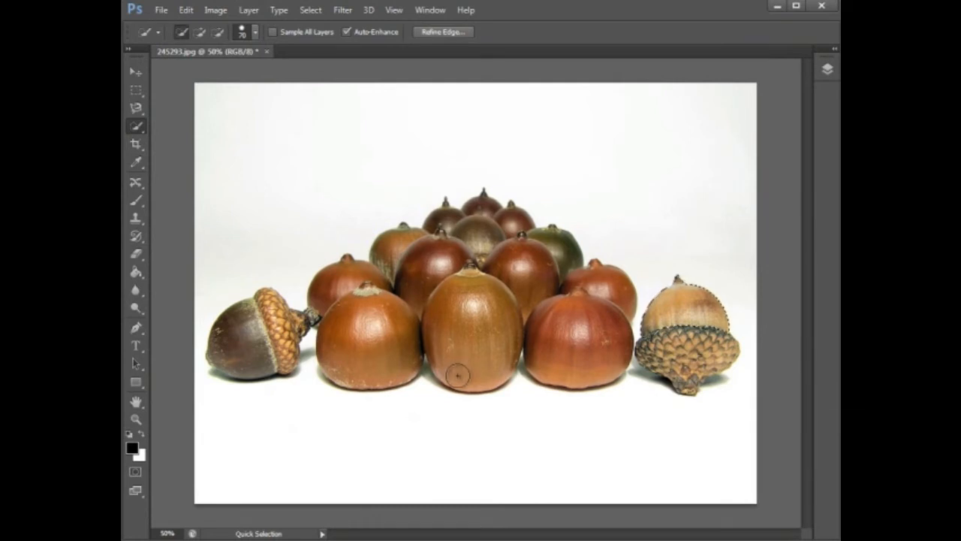
Quick-select the middle and right-centre front acorns, stepping back with Ctrl+Alt+Z to drop the back acorns.
left_click(460, 370)
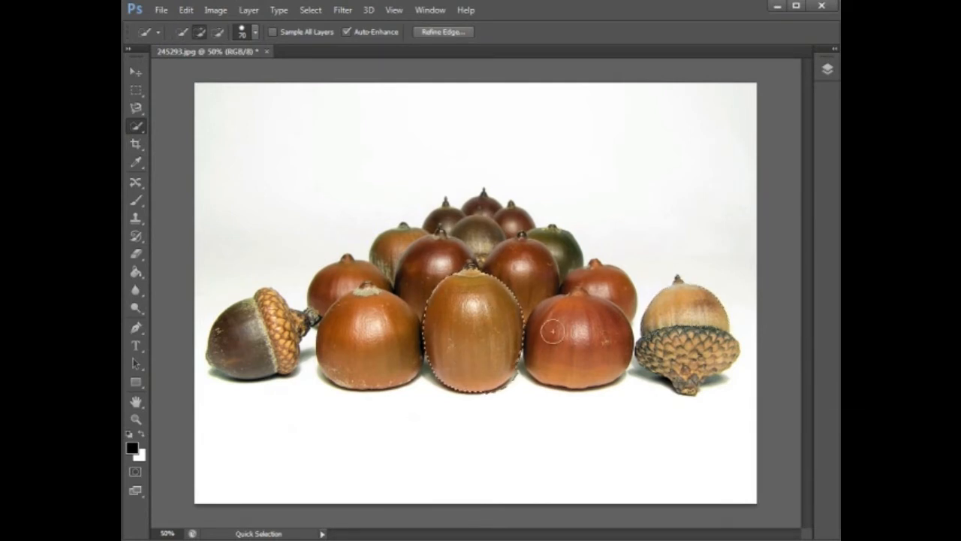
left_click(574, 336)
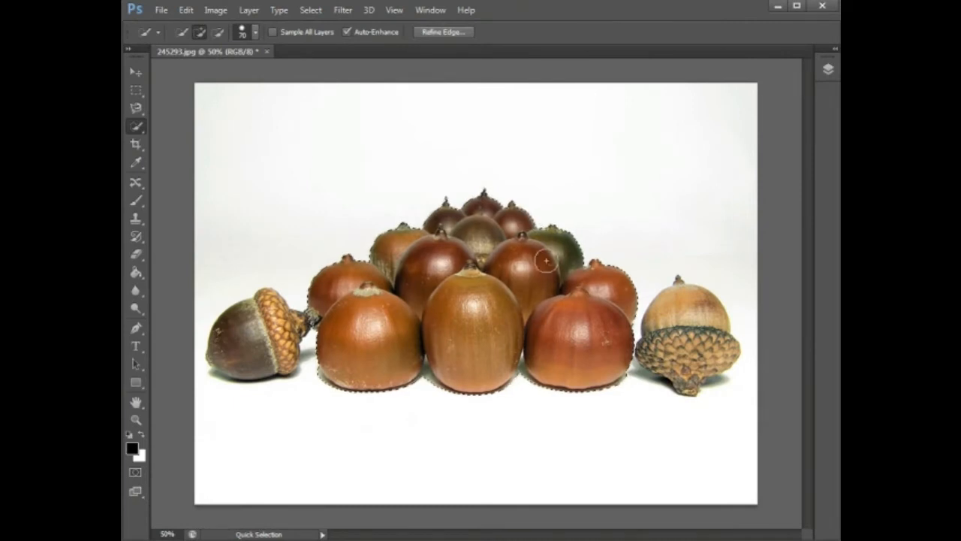
key("ctrl+alt+z")
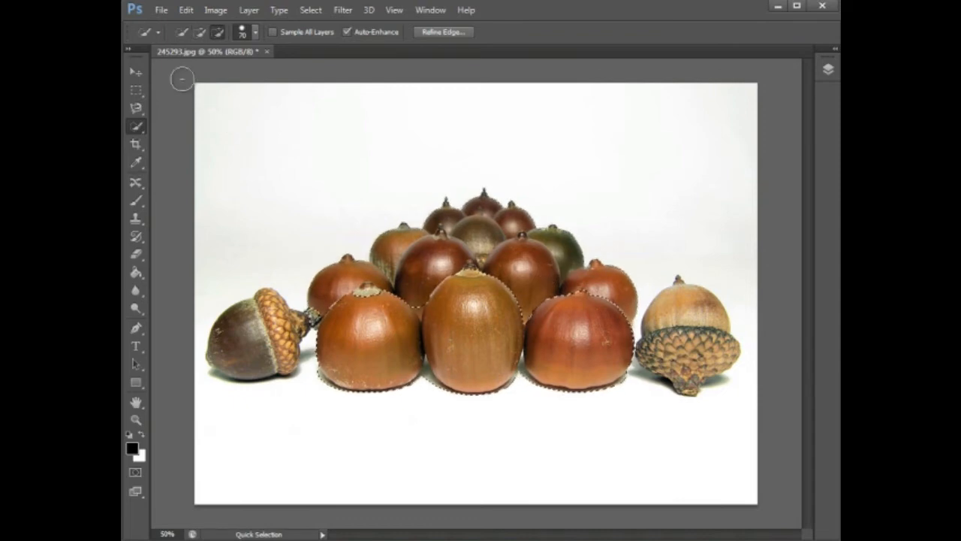
left_click(158, 33)
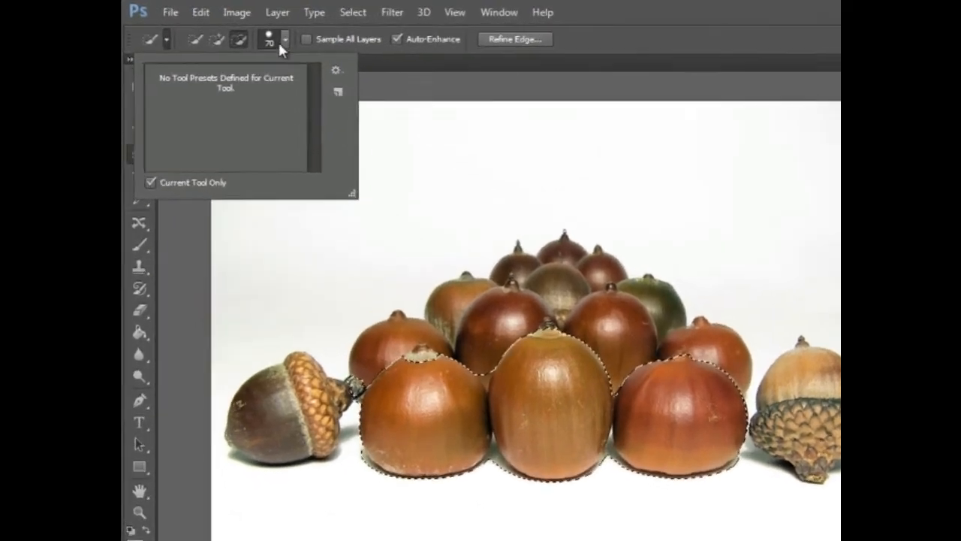
Resize the Quick Selection brush with the Size slider, down to 51 px, then with the [ and ] keys.
left_click(259, 32)
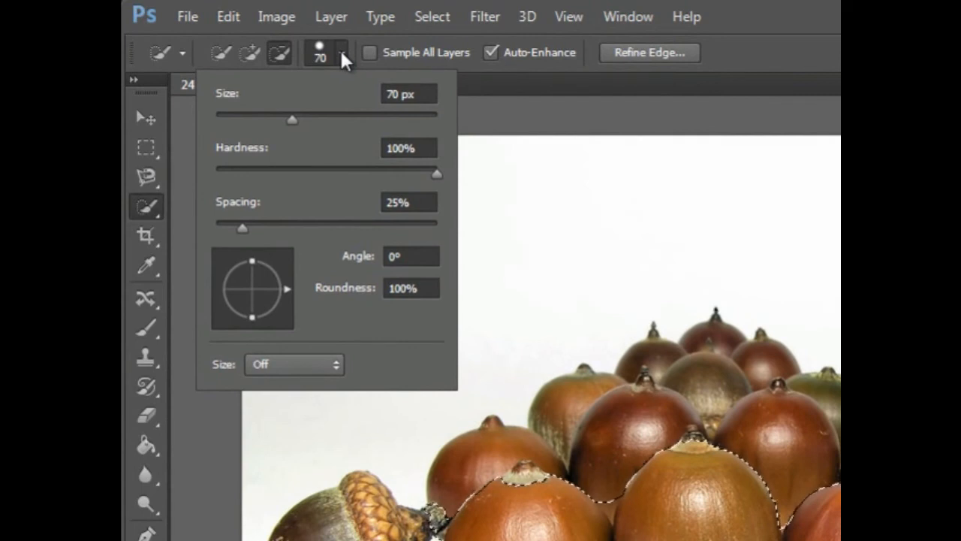
left_click_drag(294, 117, 386, 121)
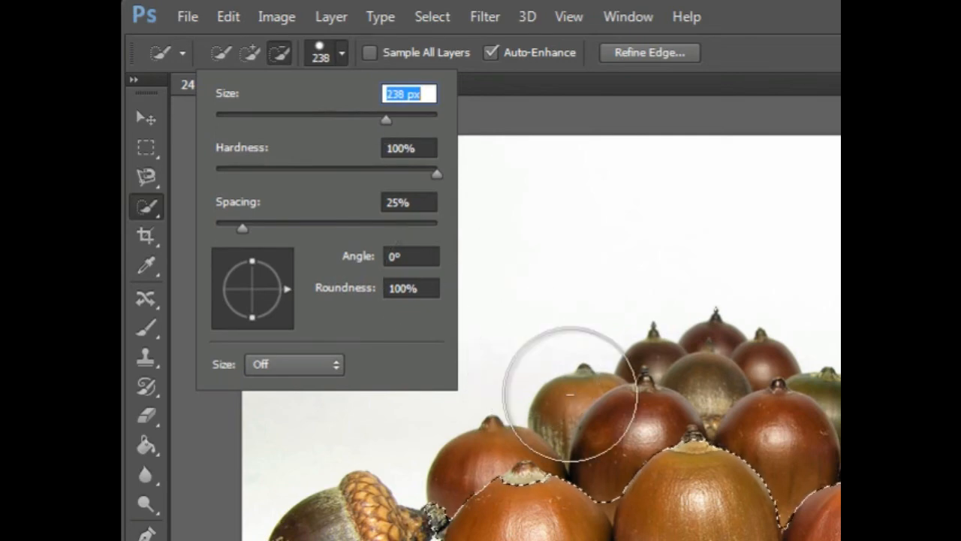
left_click_drag(389, 122, 272, 121)
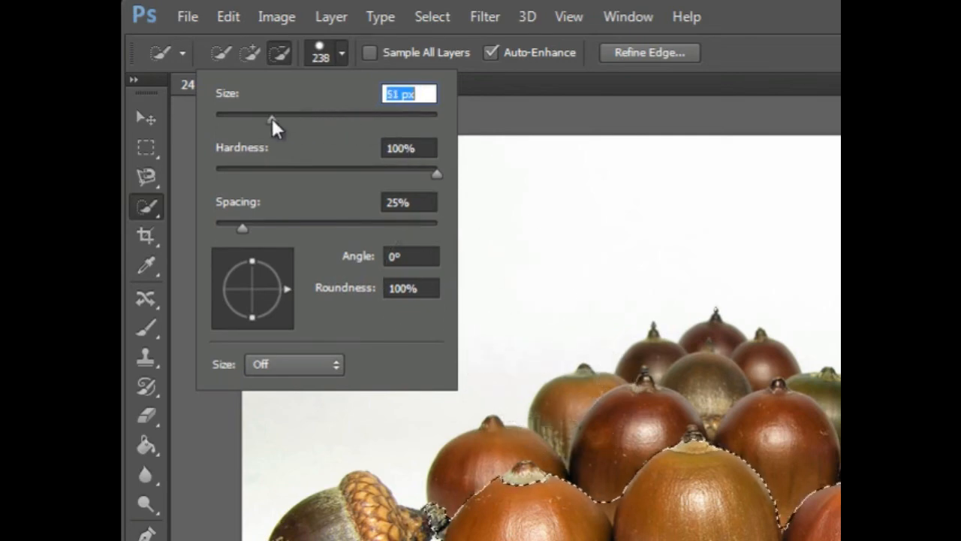
left_click(520, 301)
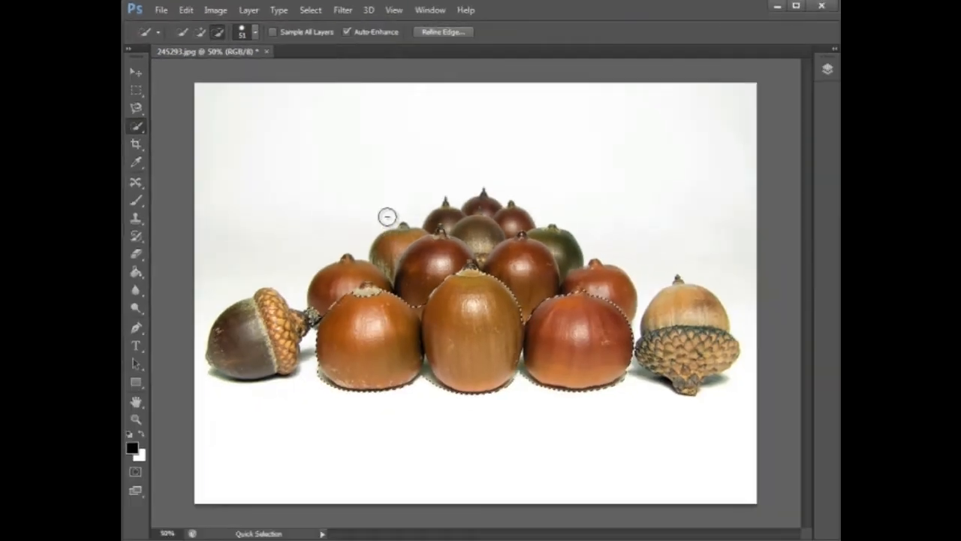
key("bracketleft")
key("bracketleft")
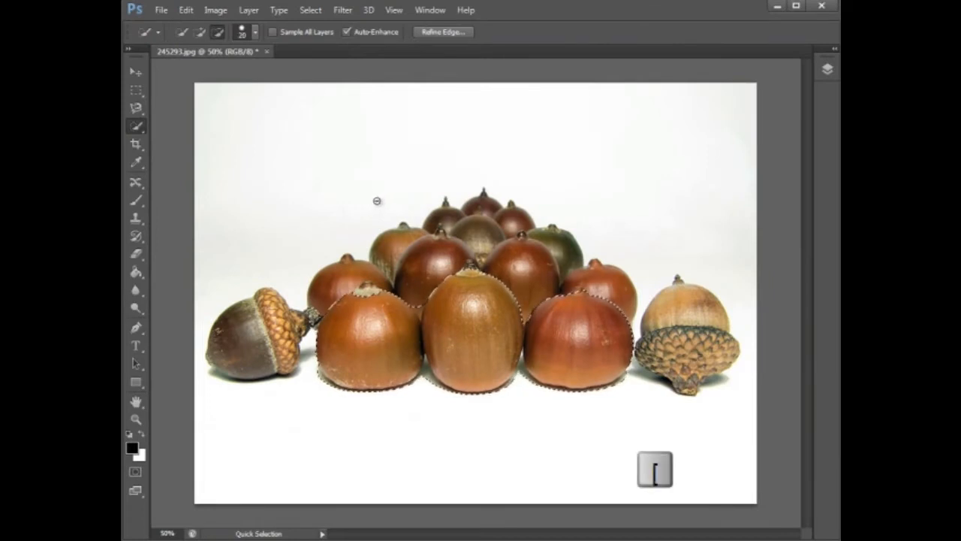
key("bracketright")
key("bracketright")
key("bracketright")
key("bracketright")
key("bracketright")
key("bracketright")
key("bracketright")
key("bracketright")
key("bracketright")
key("bracketright")
key("bracketright")
key("bracketright")
key("bracketright")
key("bracketright")
key("bracketright")
key("bracketright")
key("bracketright")
key("bracketright")
key("bracketright")
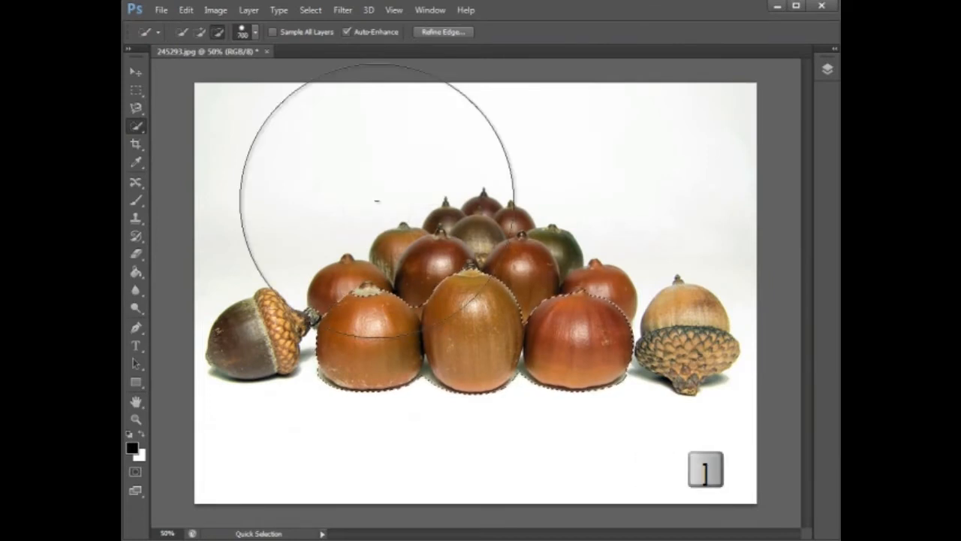
key("bracketleft")
key("bracketleft")
key("bracketleft")
key("bracketleft")
key("bracketleft")
key("bracketleft")
key("bracketleft")
key("bracketleft")
key("bracketleft")
key("bracketleft")
key("bracketleft")
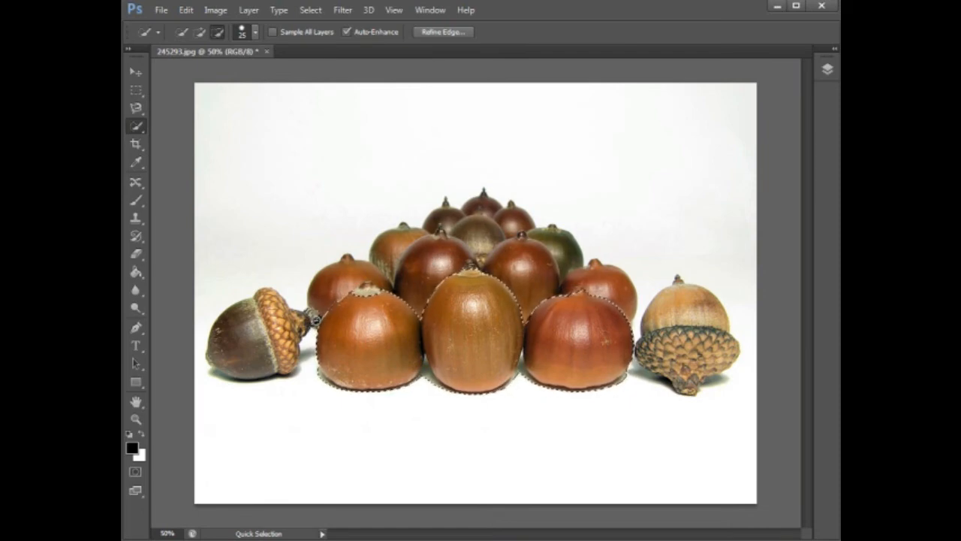
With the Magic Wand, select the front acorns by colour, then start a new selection on the left acorn's dark shell.
right_click(137, 128)
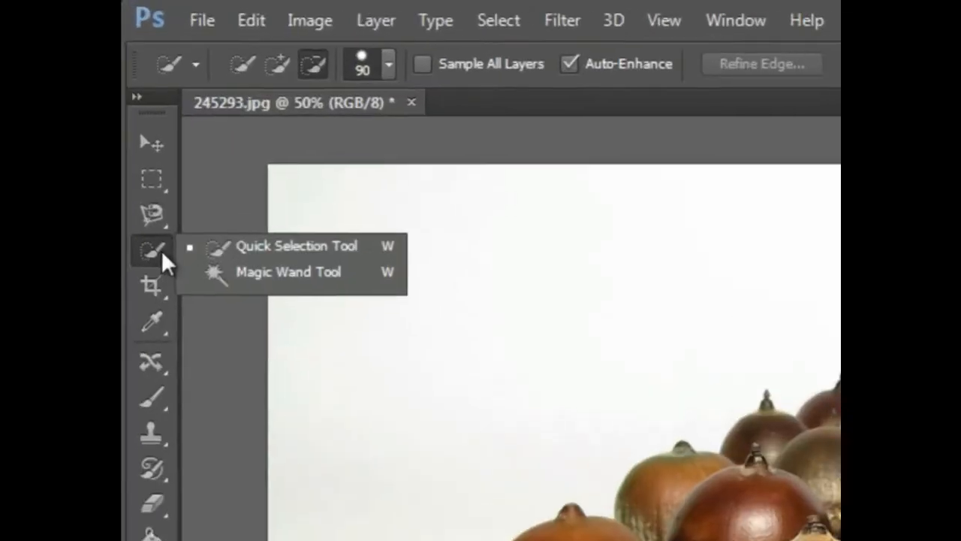
left_click(186, 132)
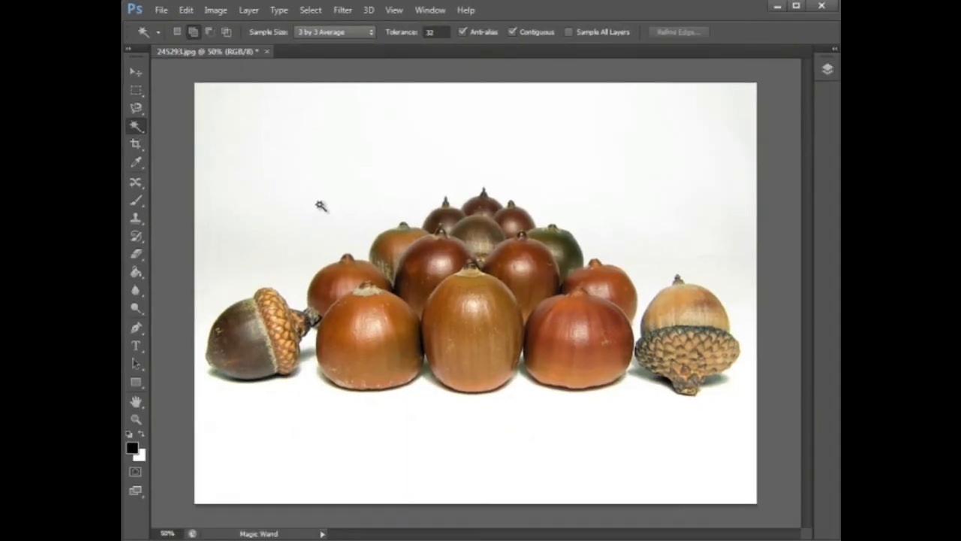
left_click(468, 331)
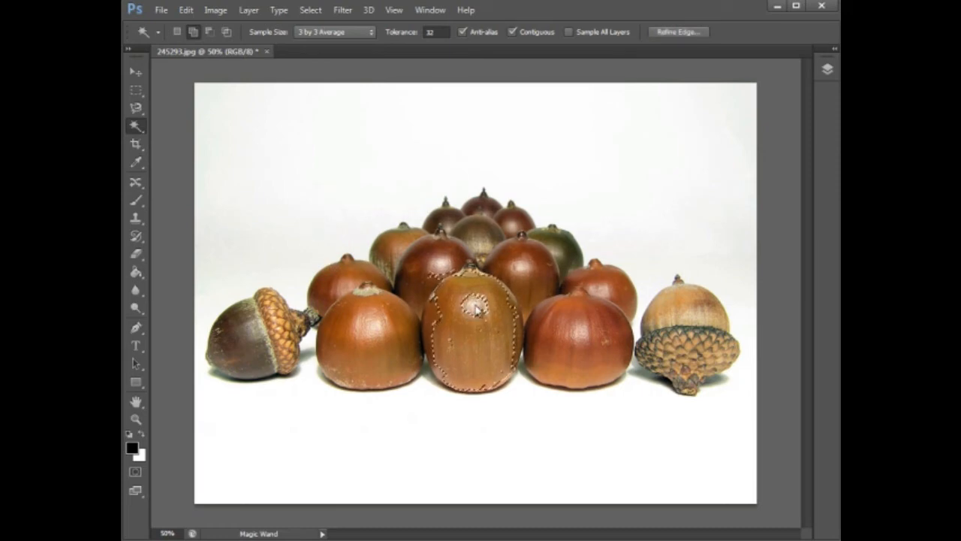
left_click(433, 318)
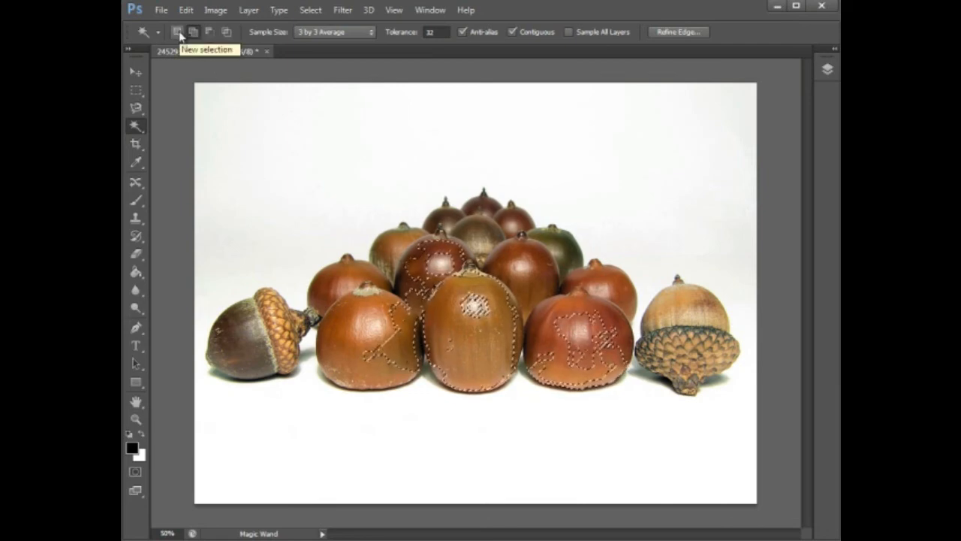
left_click(178, 32)
left_click(245, 347)
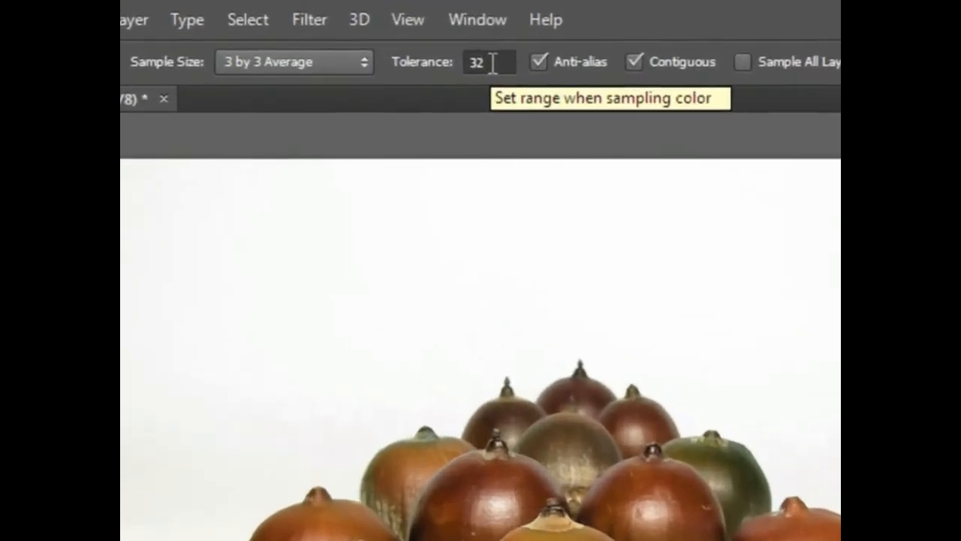
Set the Magic Wand tolerance to 50 and select the matching areas of the middle acorn.
left_click(491, 62)
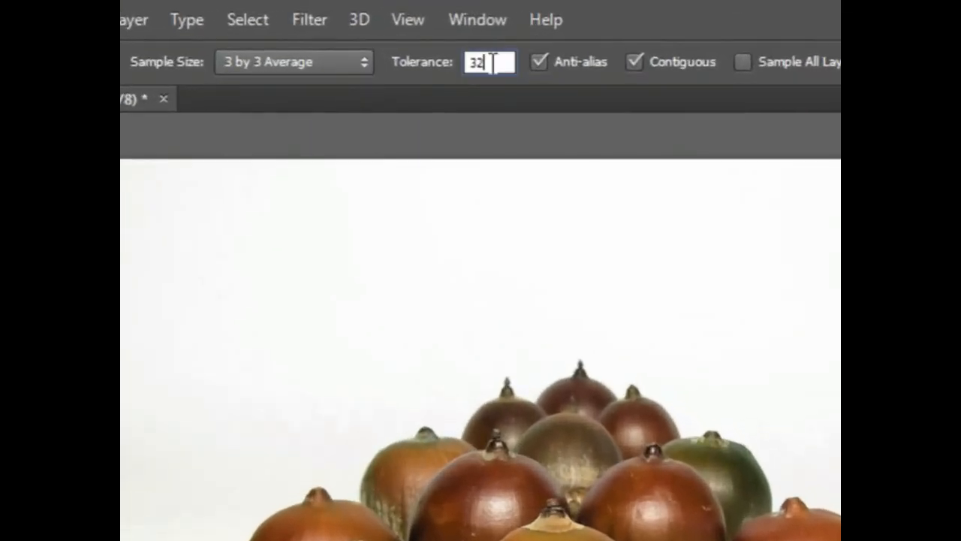
type("50")
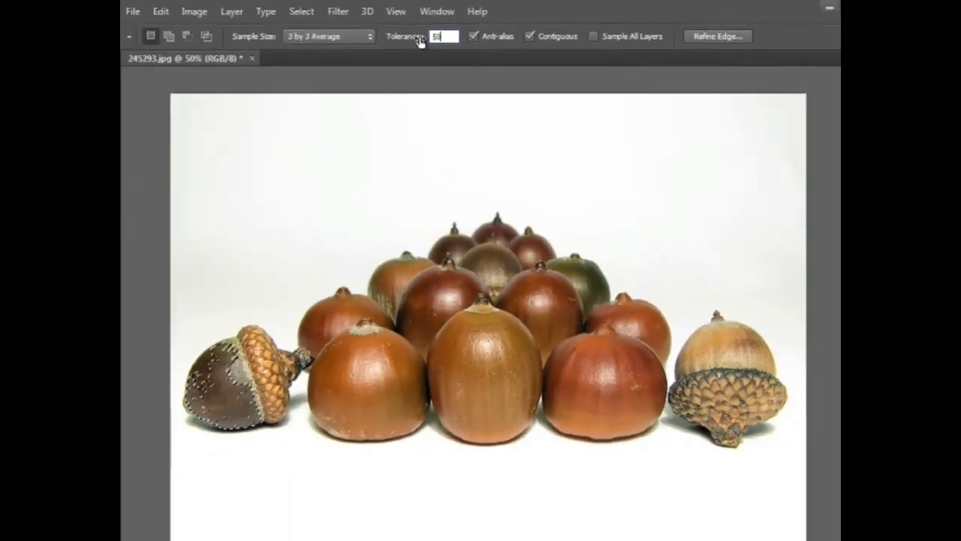
left_click(470, 331)
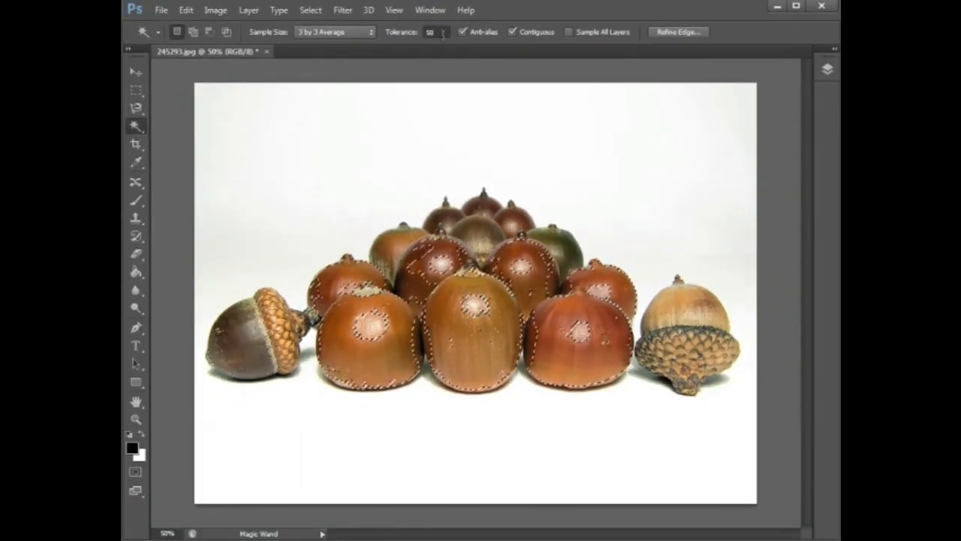
Lower the tolerance to 10, select part of the centre acorn, and deselect.
left_click(408, 36)
type("10")
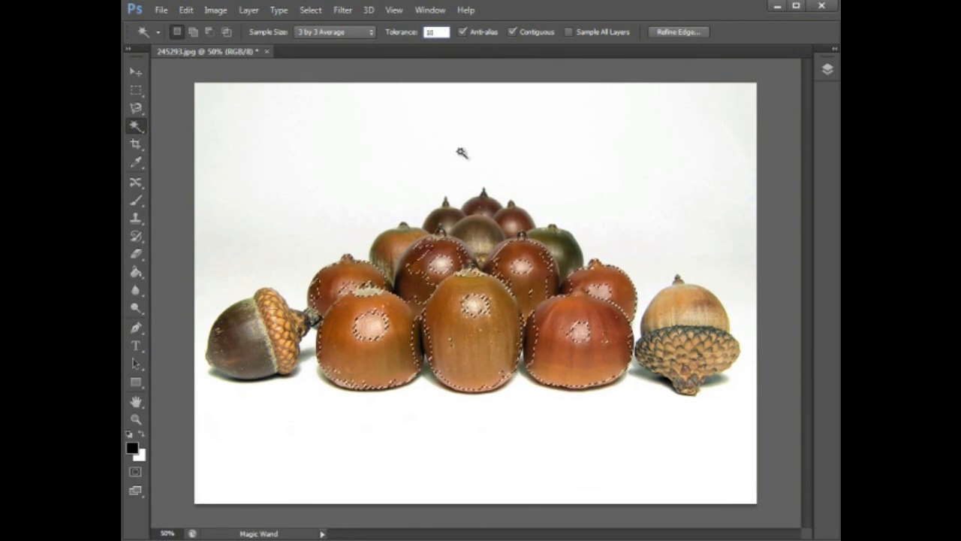
key("ctrl+d")
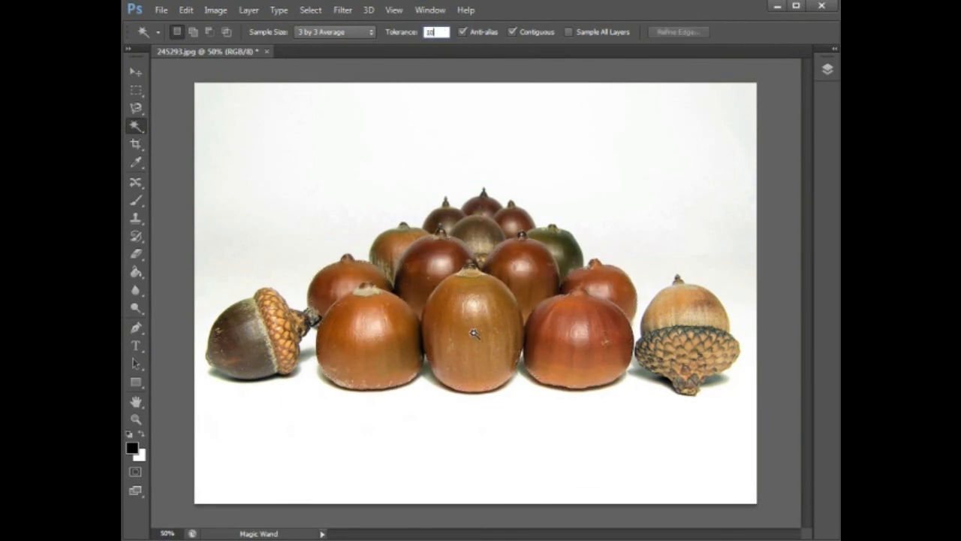
left_click(474, 334)
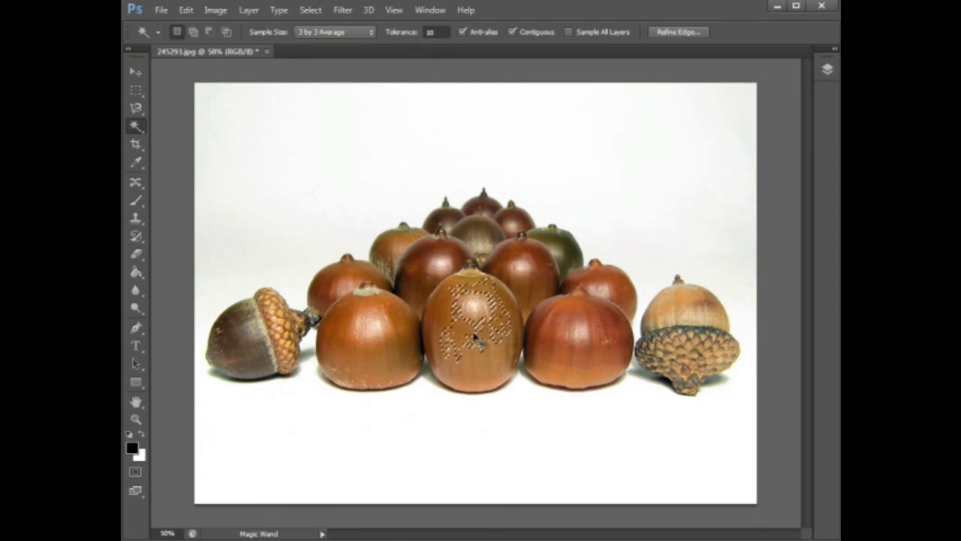
key("ctrl+d")
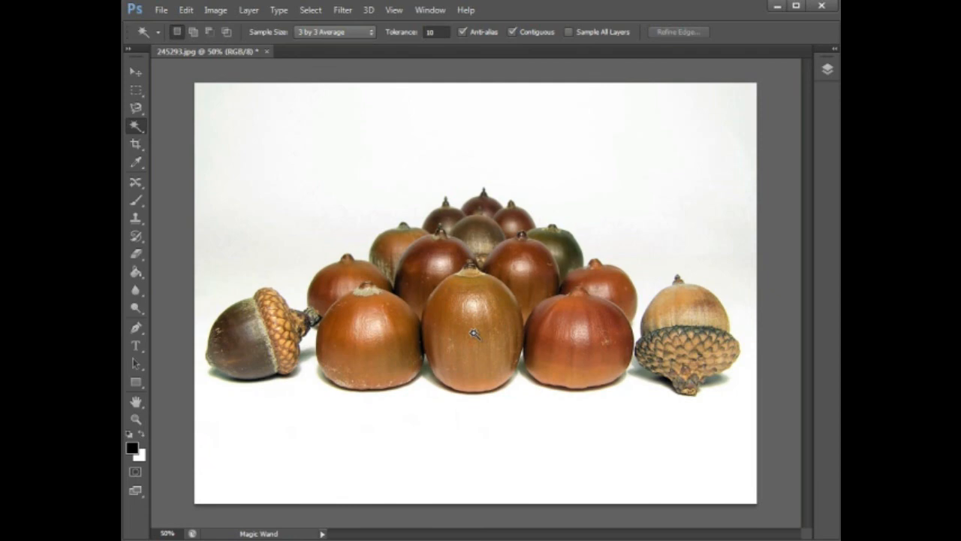